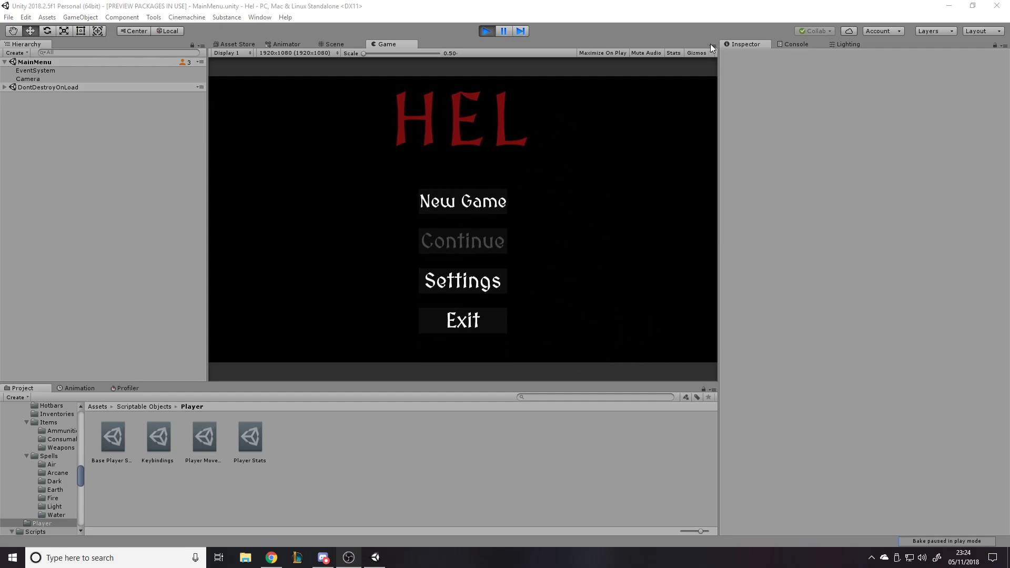
Maximize the Game view and start a new game from the main menu.
left_click(713, 45)
left_click(727, 85)
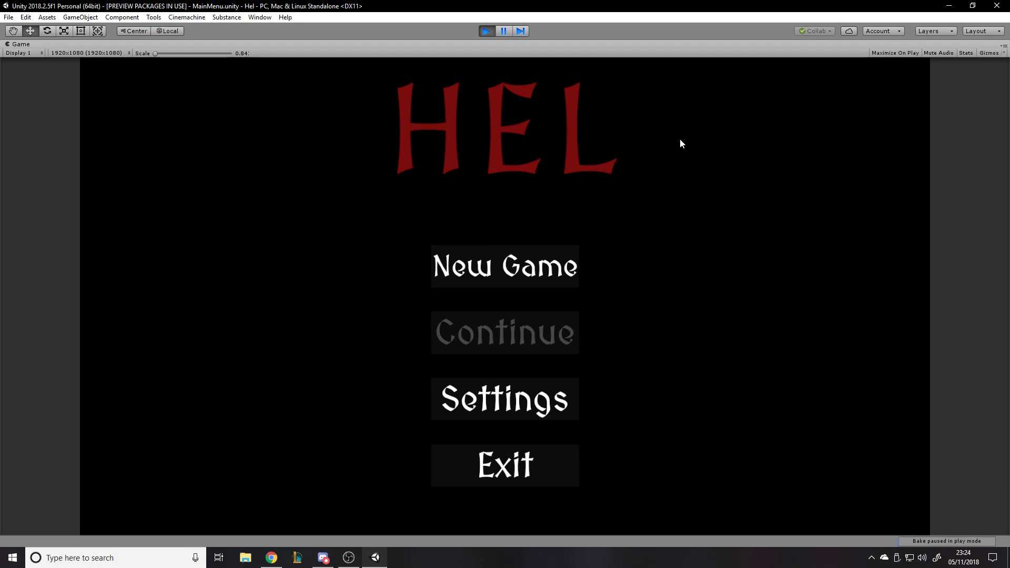
left_click(512, 270)
left_click(511, 268)
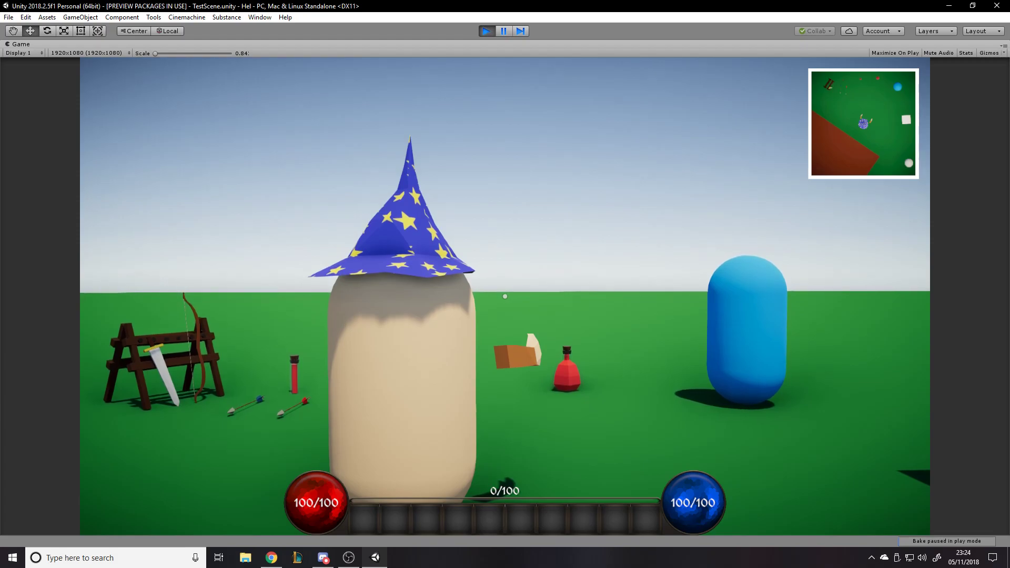
key("super")
key("super")
key("super")
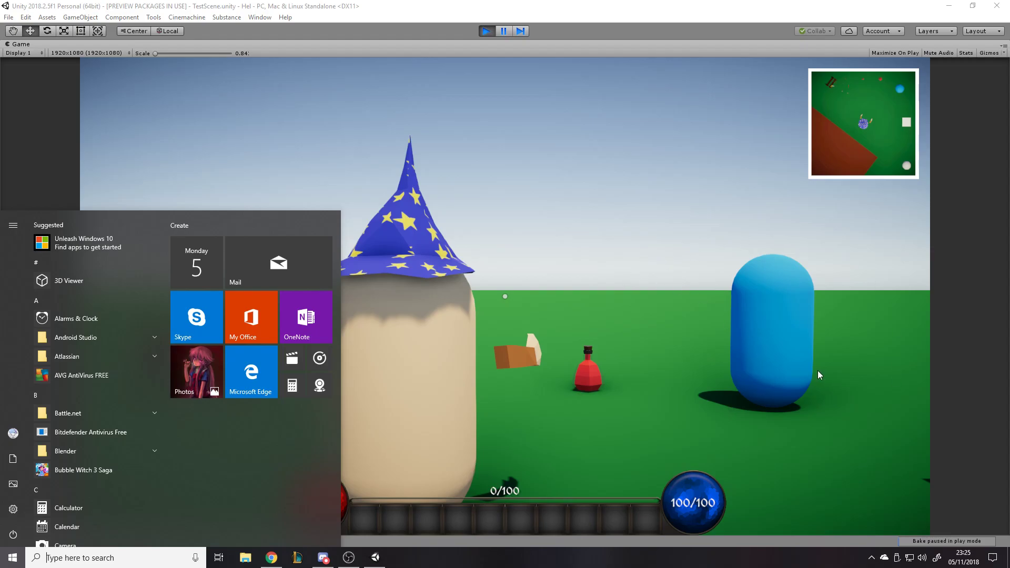
left_click(665, 314)
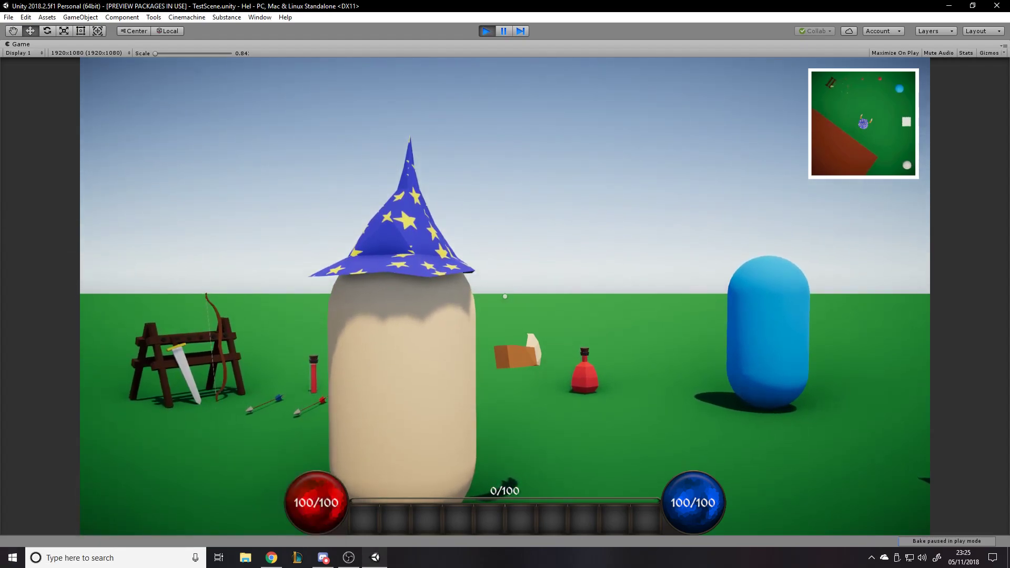
Open the empty inventory screen to view its panels and item grid, and close it again.
key("w")
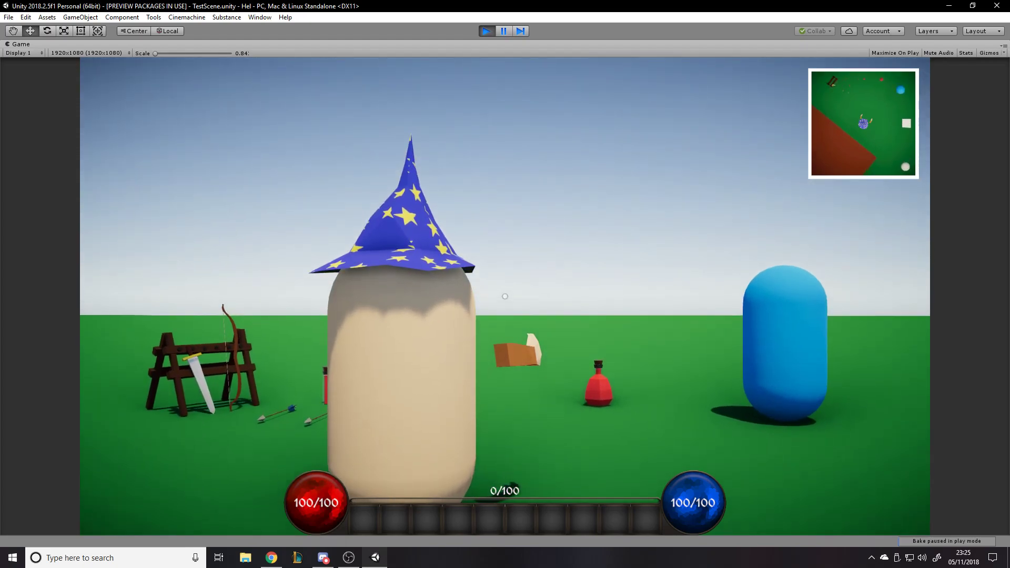
key("i")
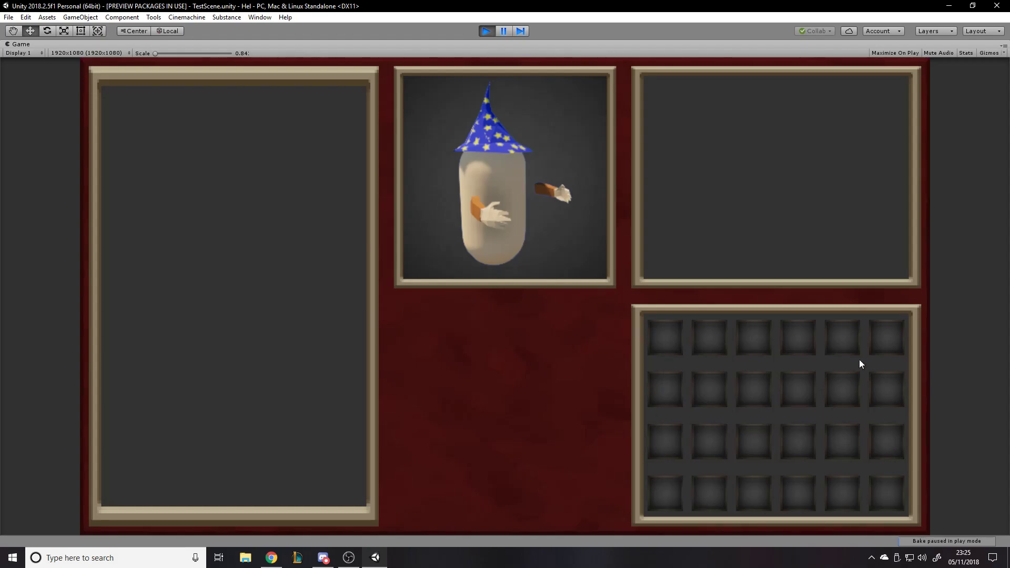
key("i")
Pick up the Medium Health Potion from the ground and check it in the inventory.
key("w")
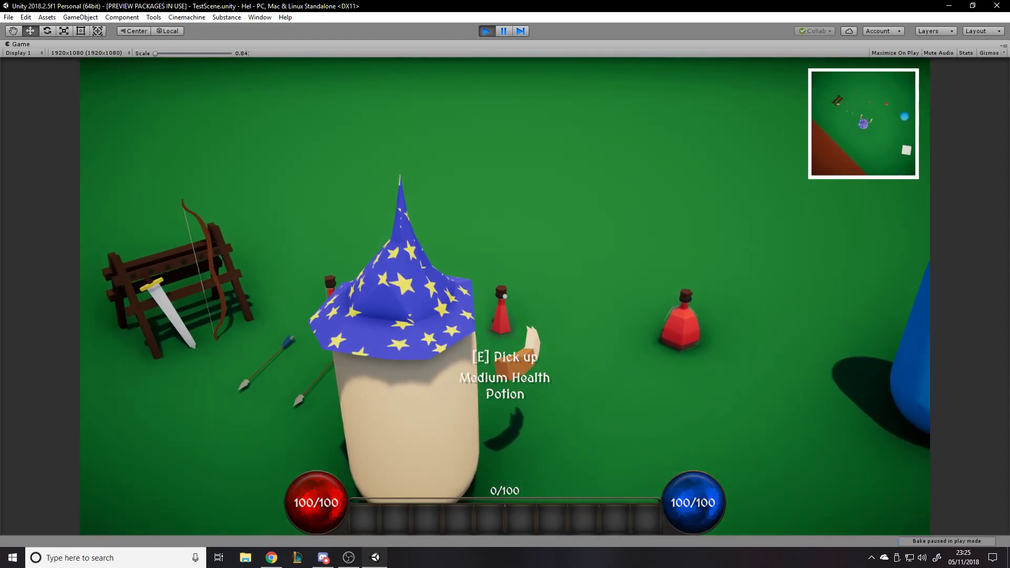
key("e")
key("i")
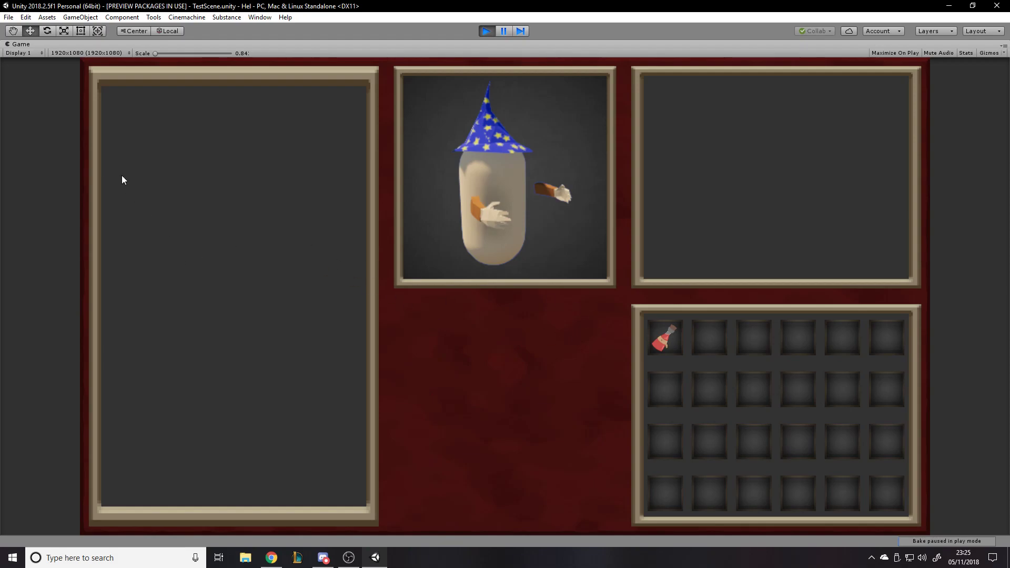
key("i")
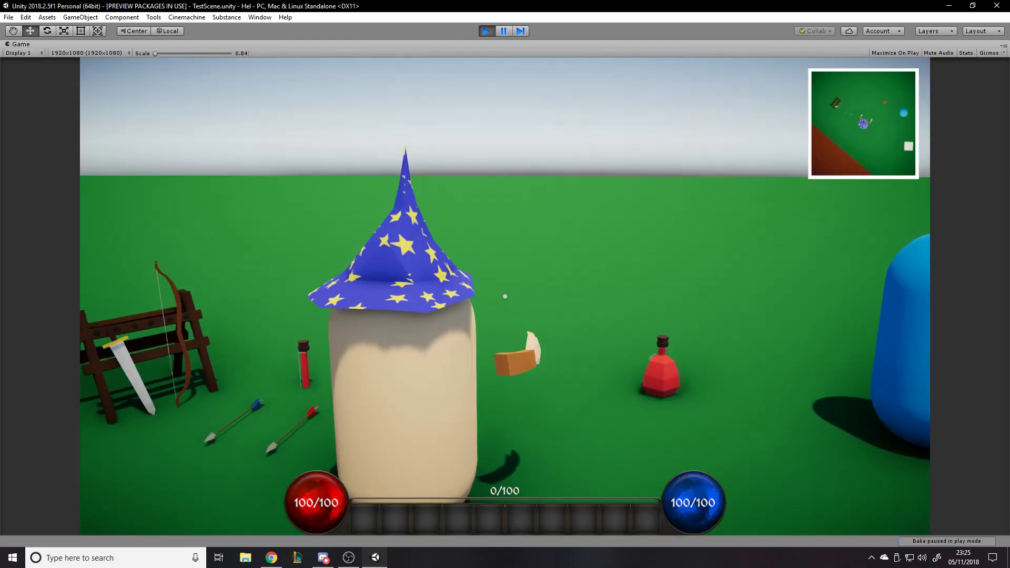
key("i")
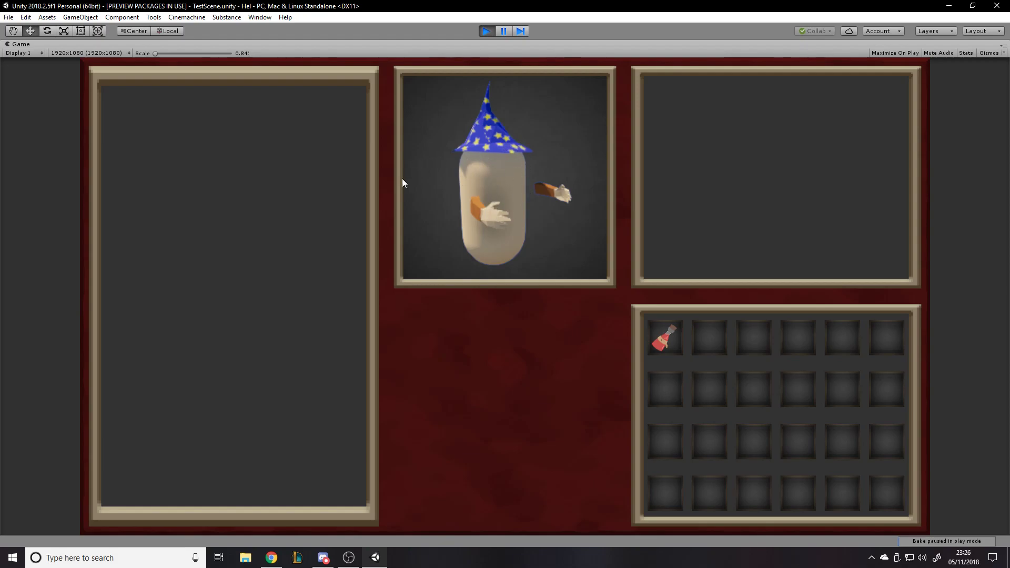
key("i")
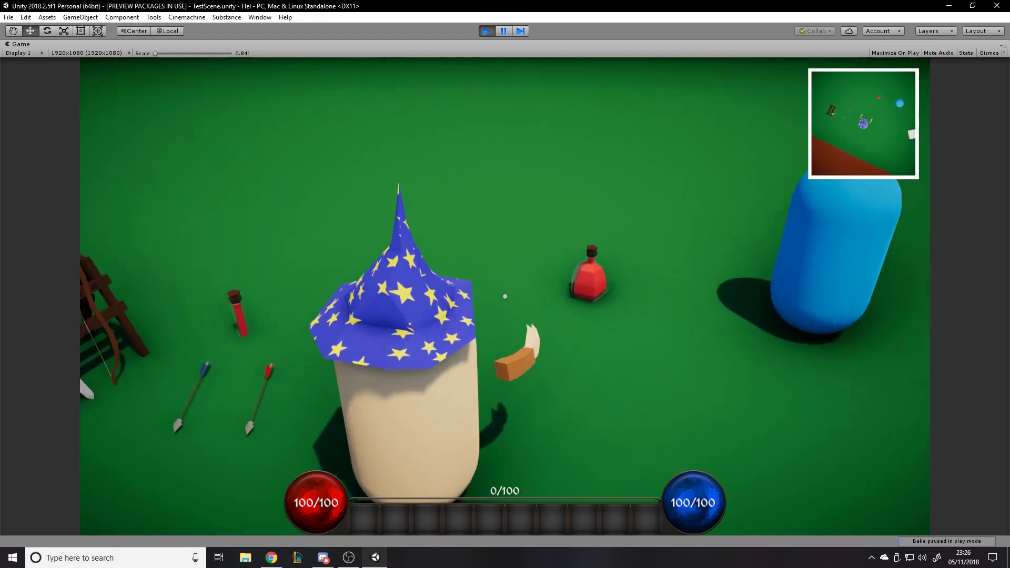
key("i")
key("i")
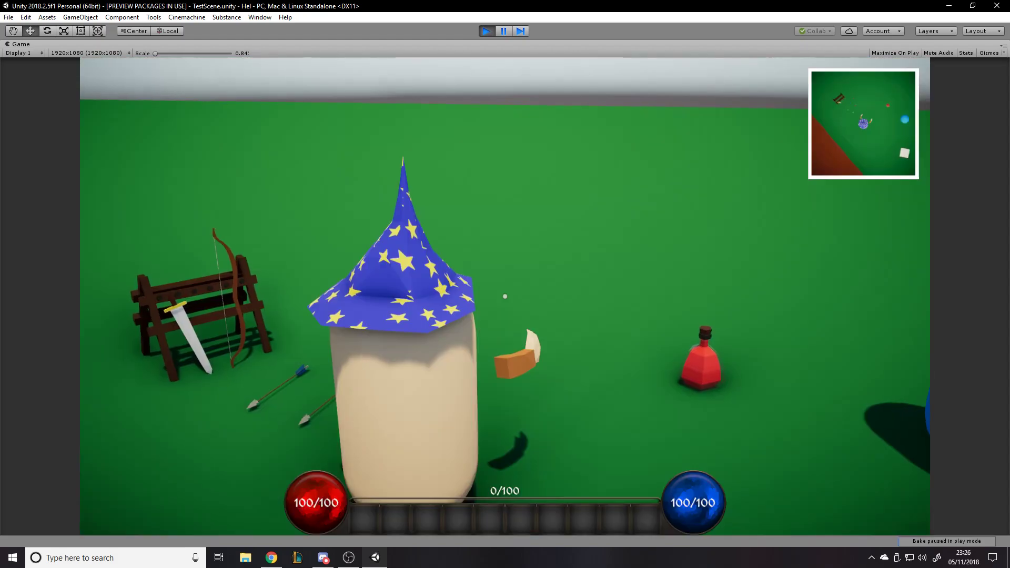
Walk the character over by the weapon rack and test opening and closing the inventory repeatedly.
key("a")
key("w")
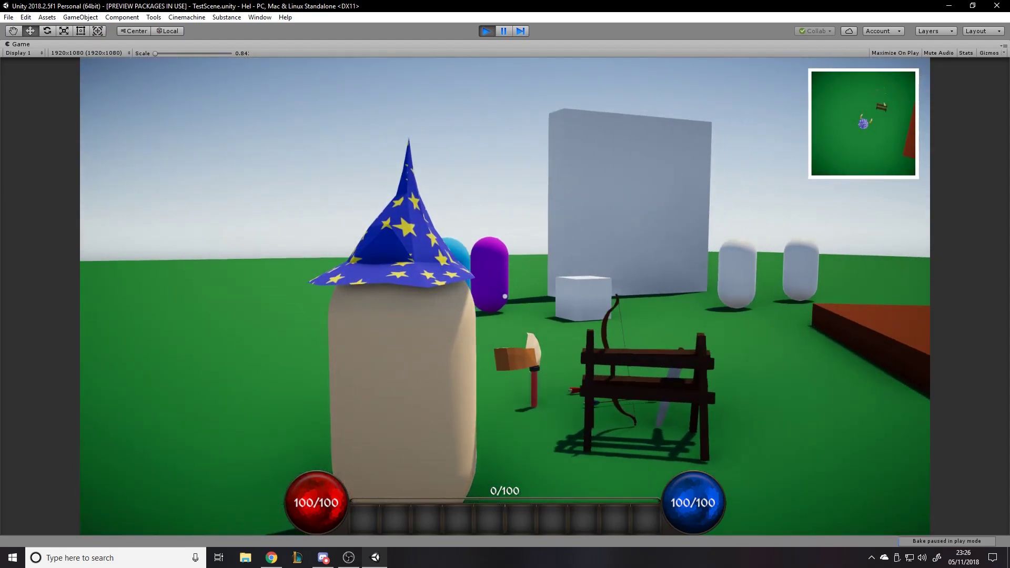
key("i")
key("i")
key("i")
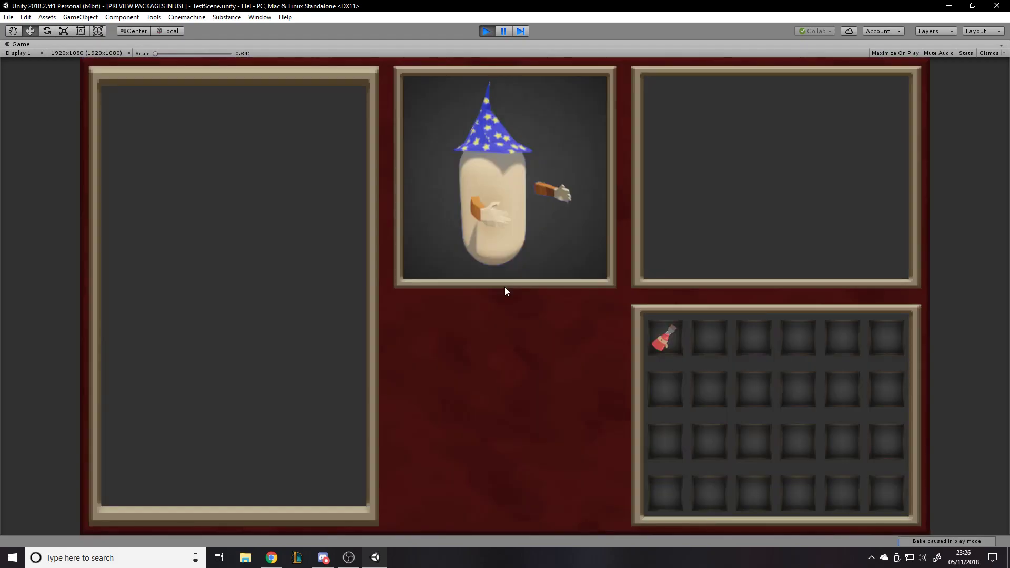
key("i")
key("i")
key("i")
key("i")
key("i")
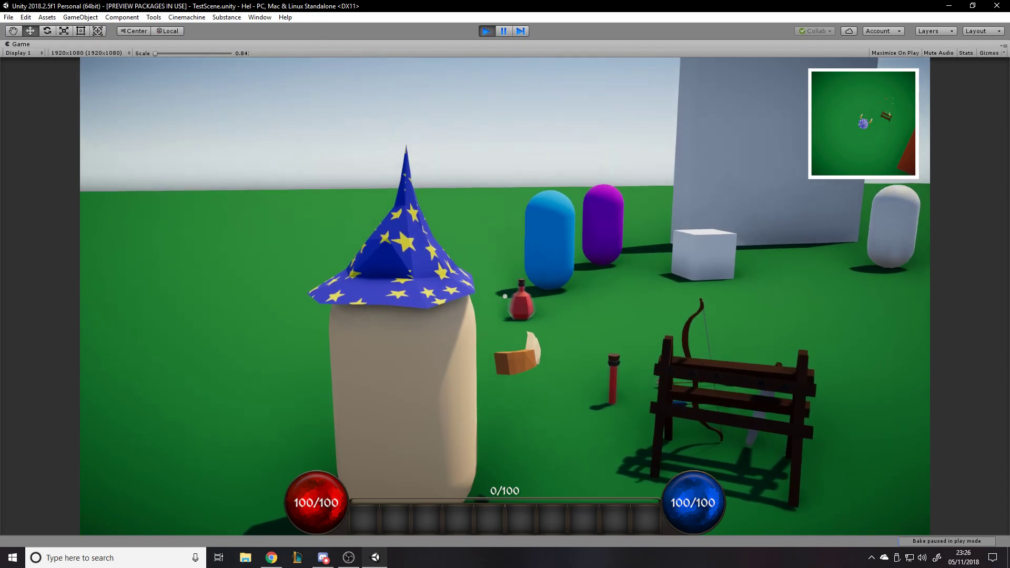
key("i")
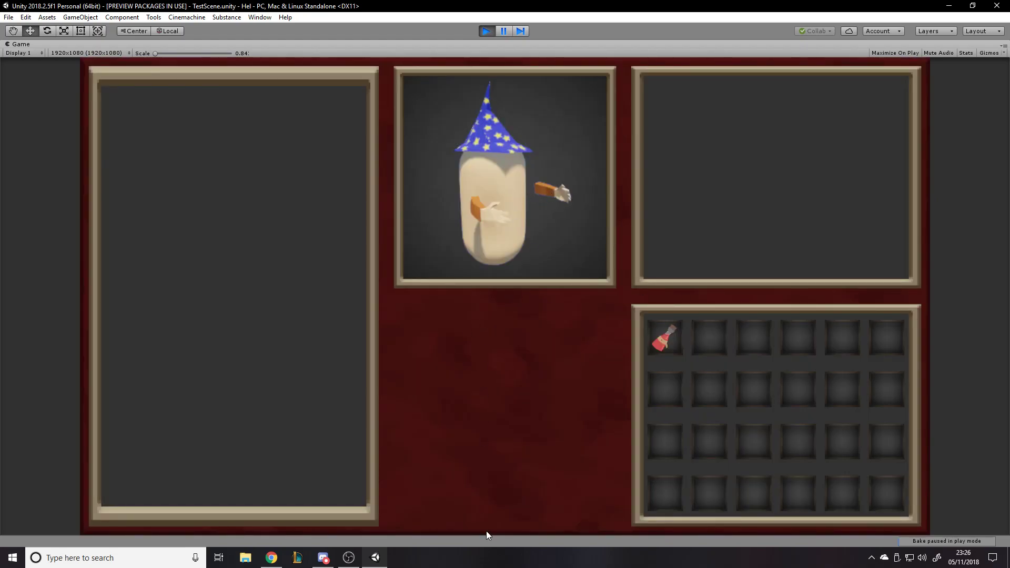
key("i")
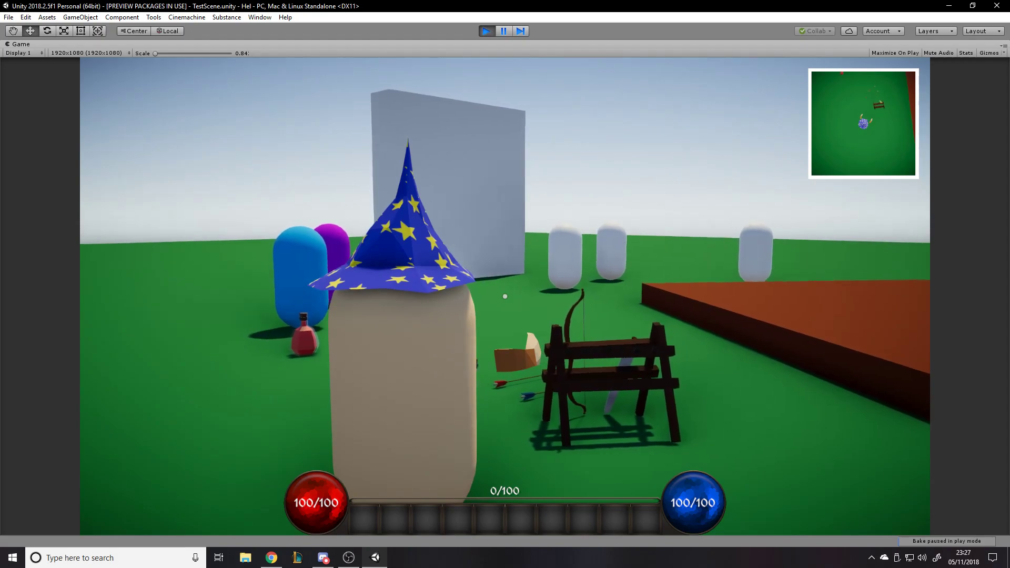
key("i")
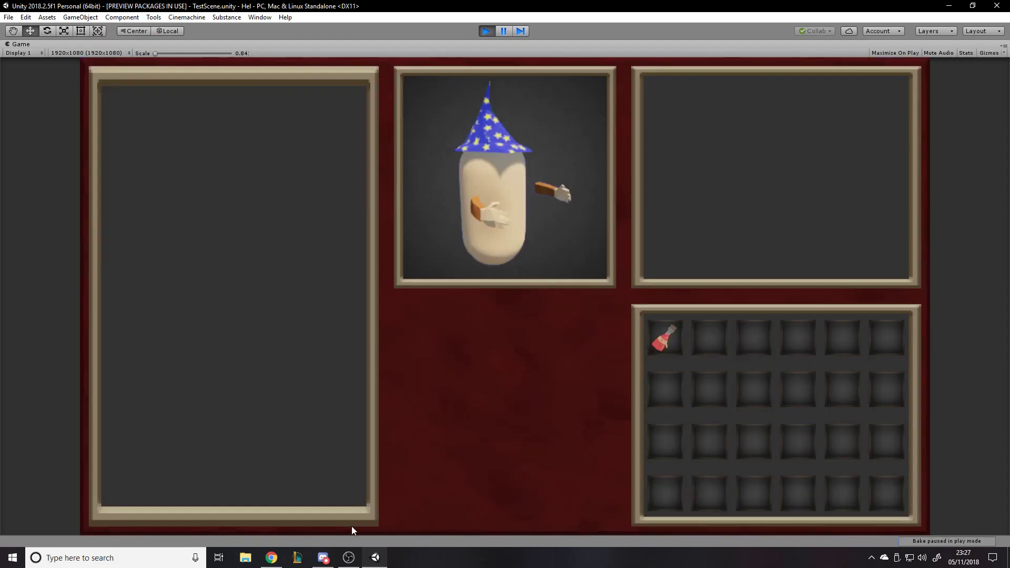
key("i")
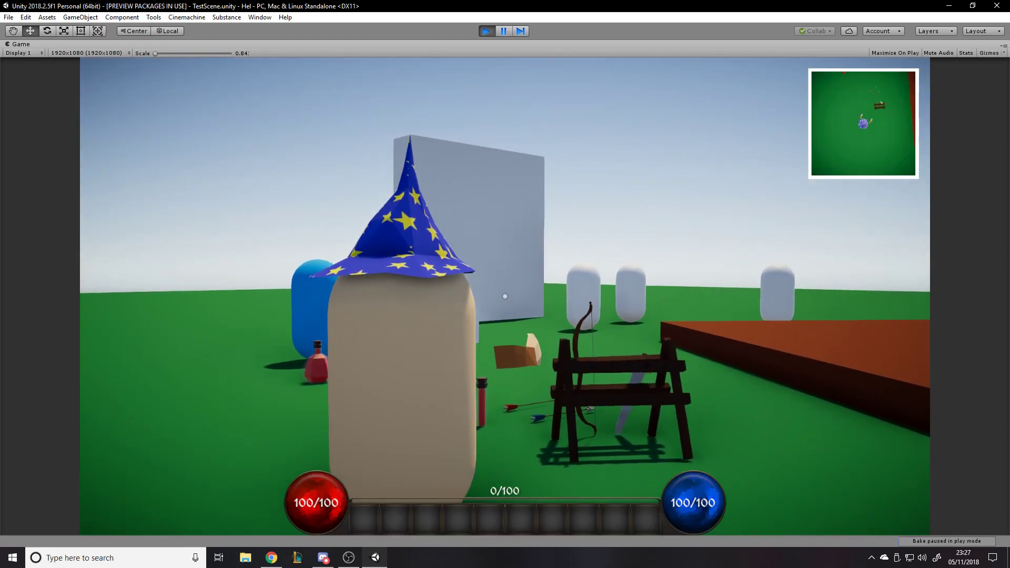
key("i")
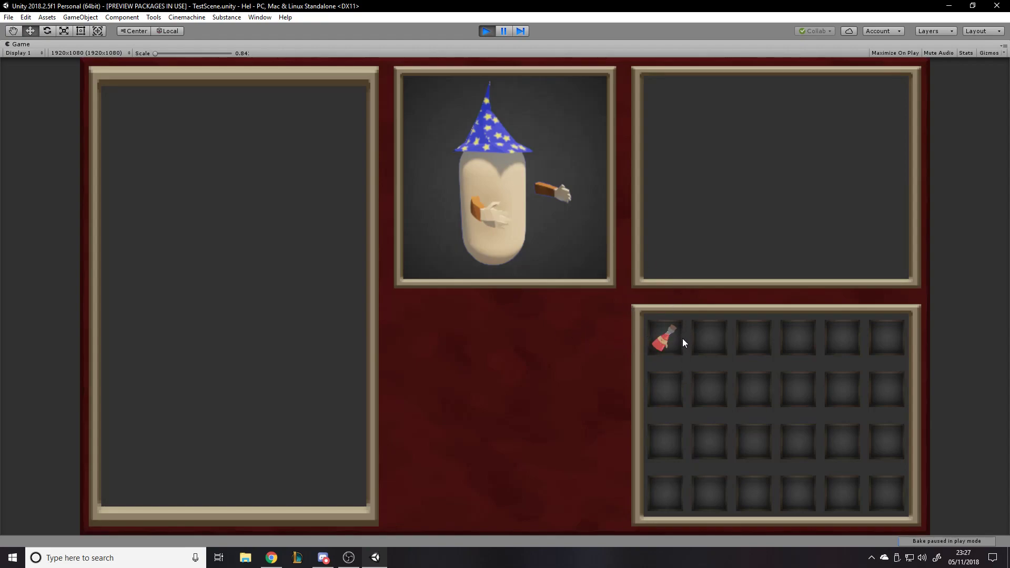
key("i")
key("i")
key("i")
Walk the character past the weapon rack and across the brown platform toward the white capsules.
key("d")
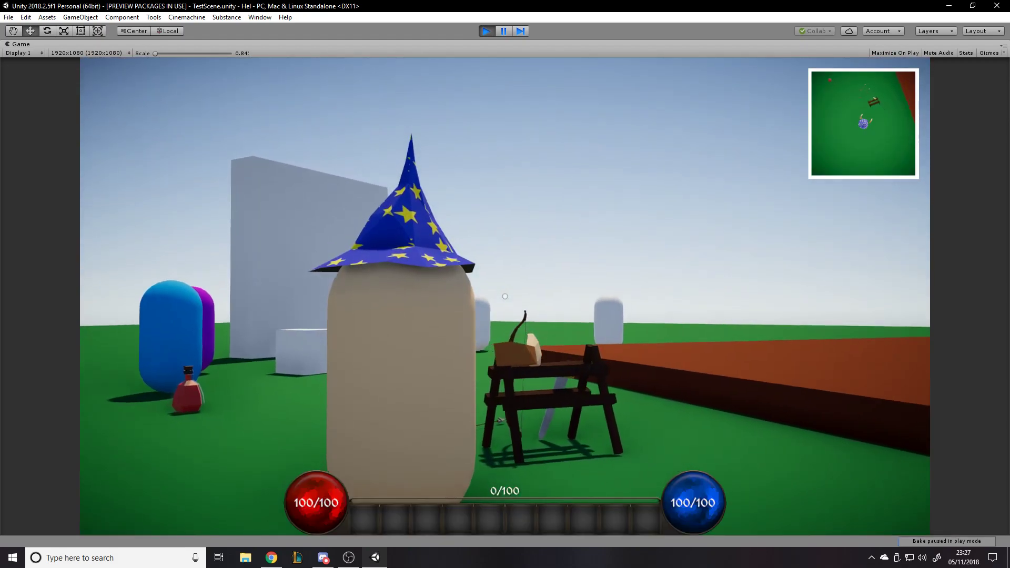
key("w")
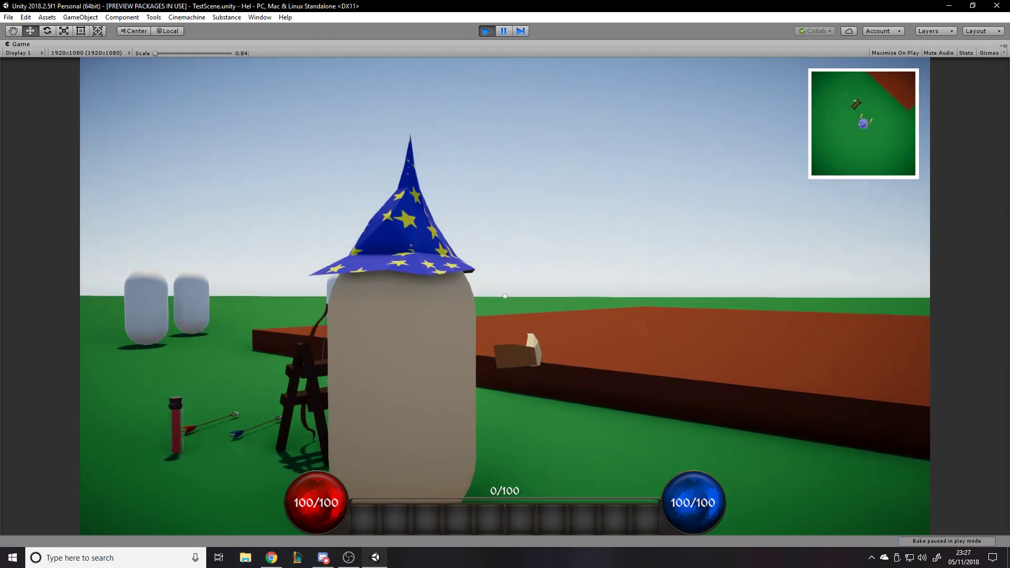
key("d")
key("w")
key("d")
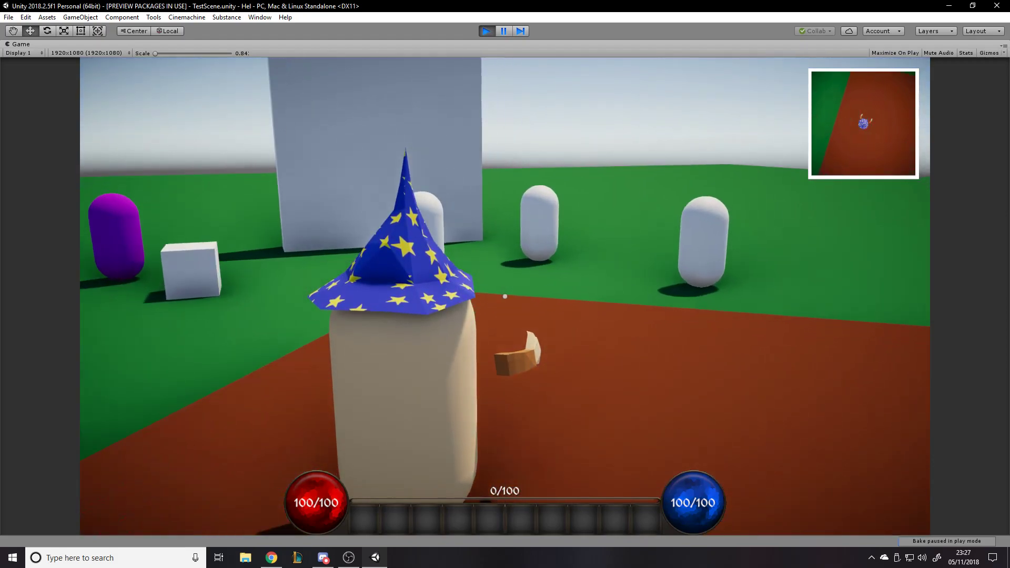
key("w")
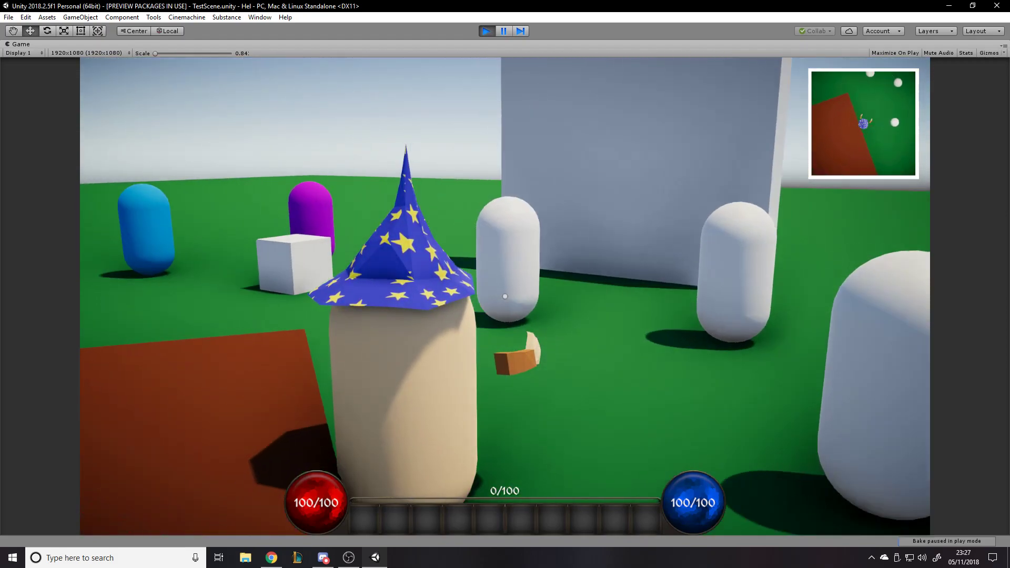
key("a")
key("a")
Check the inventory once more, and view the Fire skill tree before closing it.
key("i")
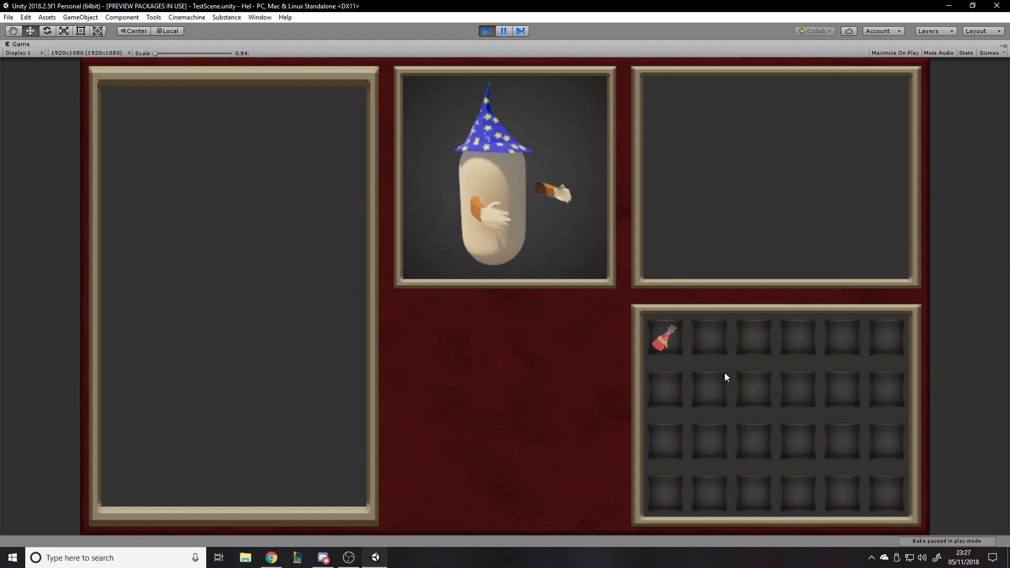
key("i")
key("d")
key("a")
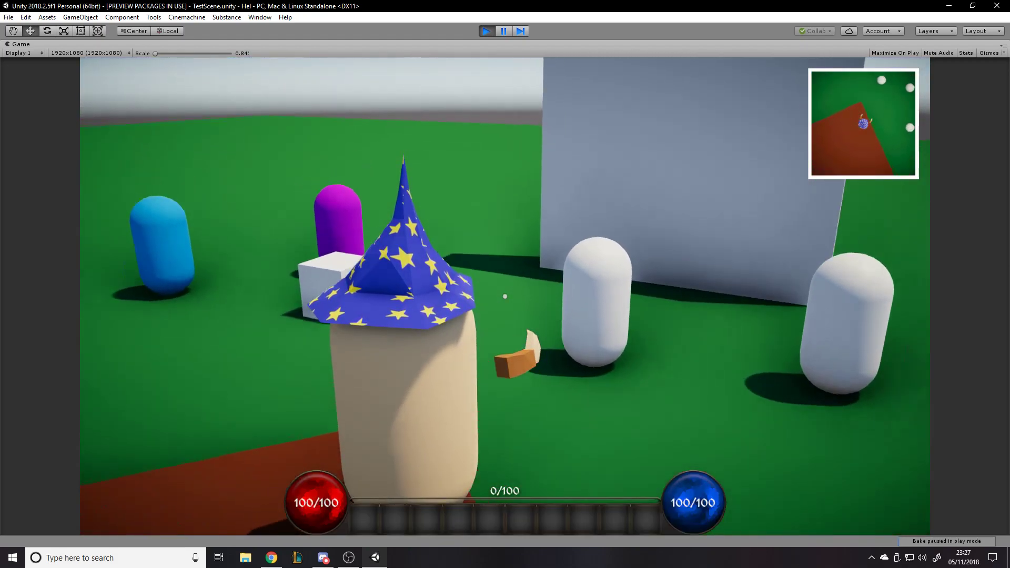
key("k")
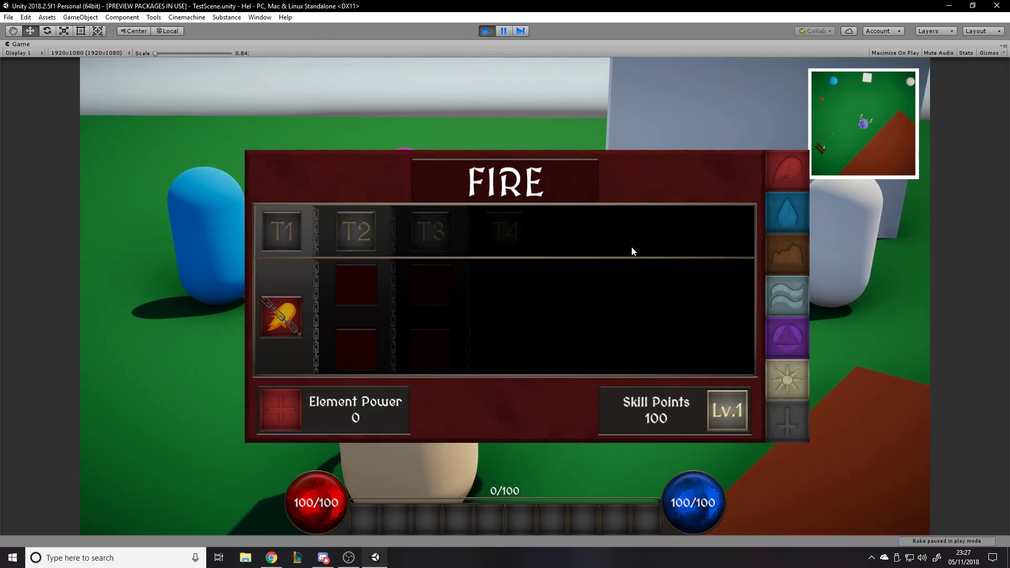
key("Tab")
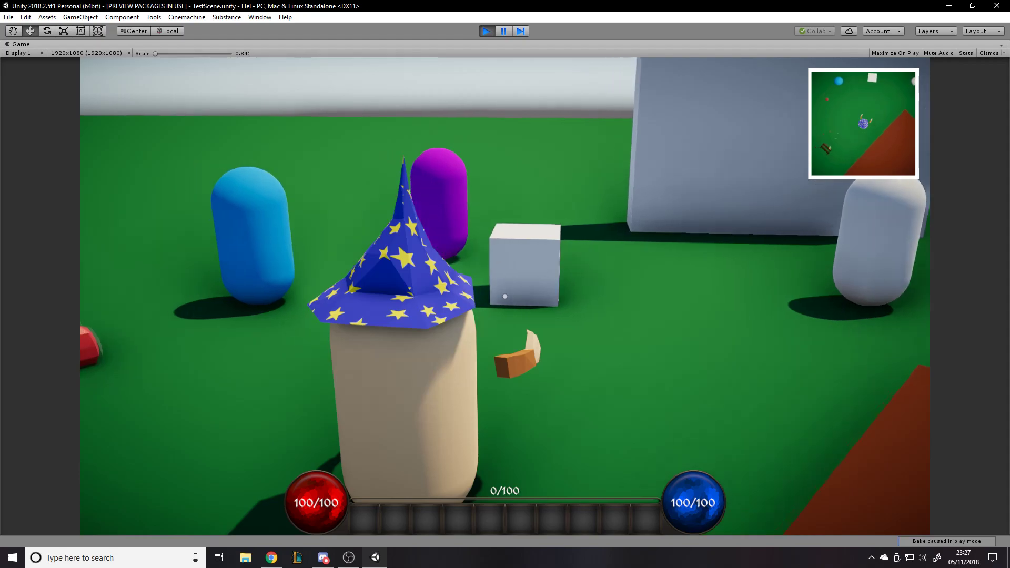
Place the round potion in the second row's first inventory slot and the Medium Health Potion in the slot beside it.
key("i")
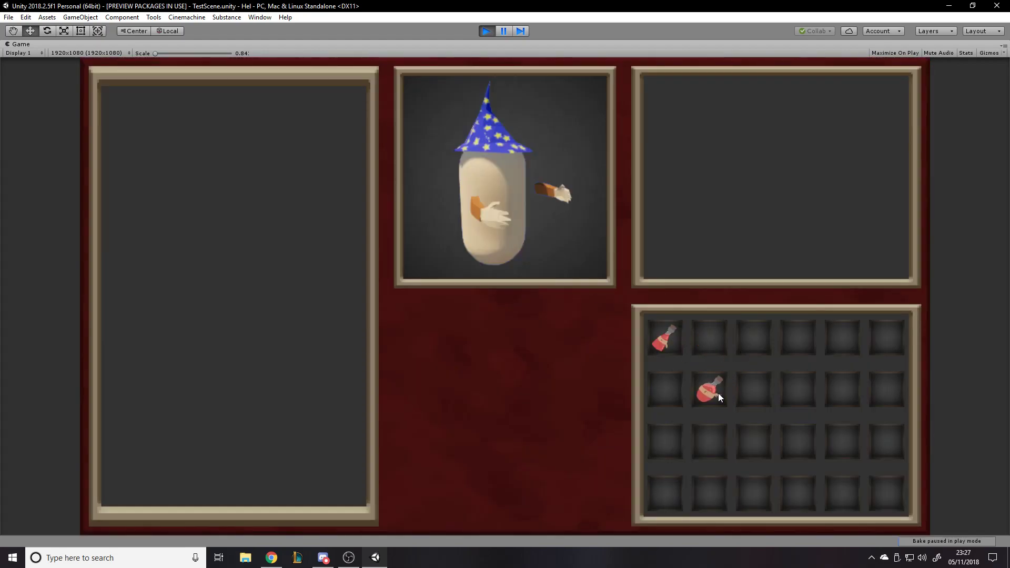
left_click_drag(713, 424, 665, 389)
left_click_drag(675, 352, 707, 395)
Pick up the sword from the weapon rack and check it in the inventory.
key("i")
key("w")
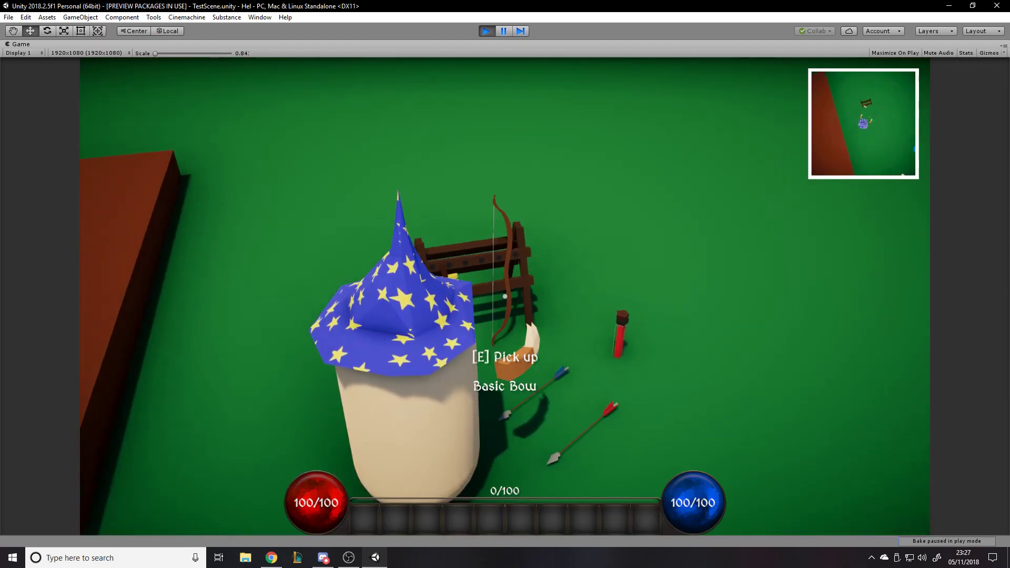
key("e")
key("i")
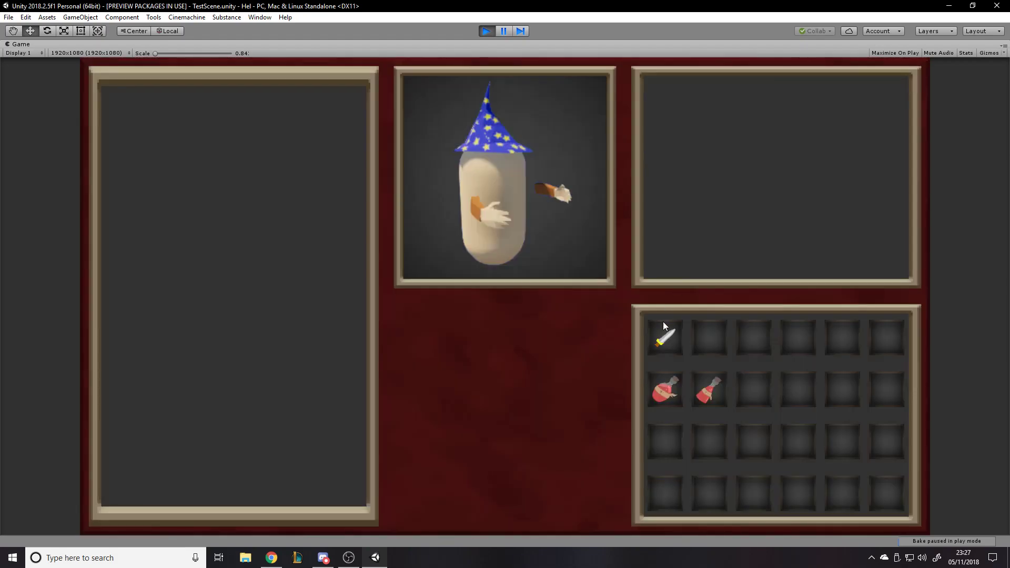
key("i")
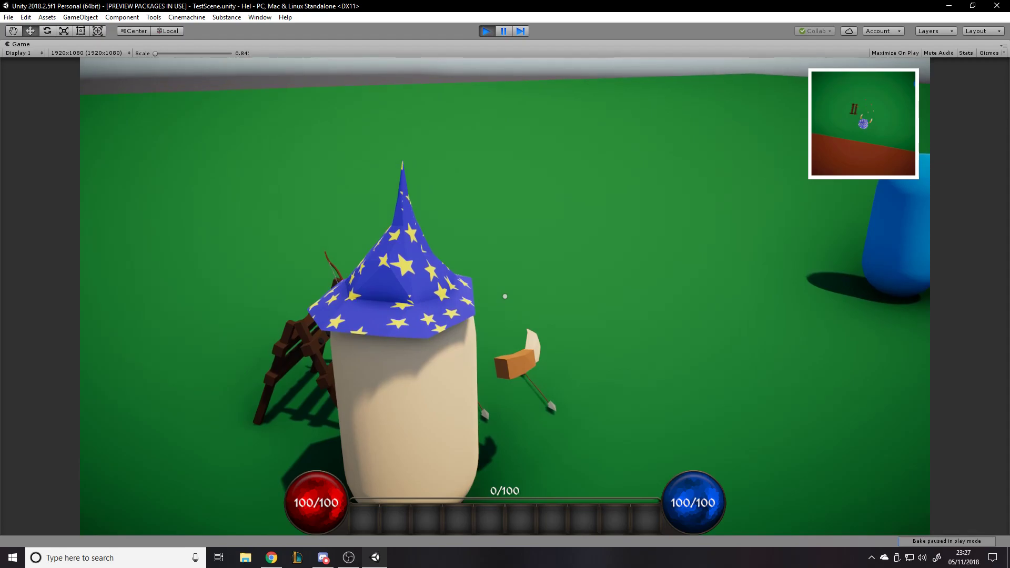
Try to move the sword from the item grid into the large empty inventory panel.
key("i")
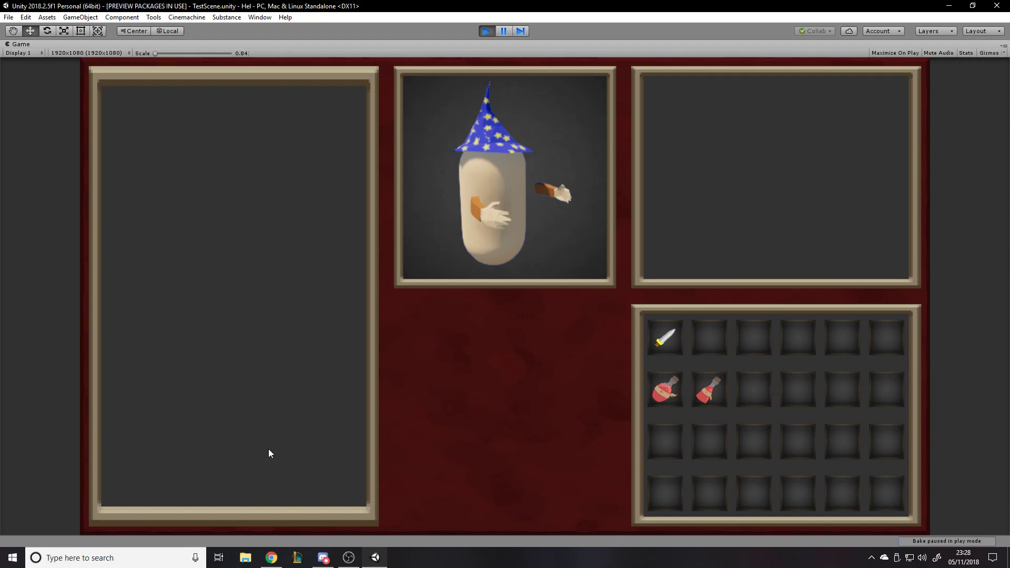
left_click_drag(668, 348, 124, 463)
left_click_drag(201, 460, 205, 458)
left_click_drag(655, 344, 226, 434)
Collect the thin red vial beside the weapon rack and place it in the second row's third inventory slot.
left_click_drag(710, 399, 707, 349)
left_click_drag(710, 395, 758, 391)
key("Tab")
key("w")
key("e")
key("Tab")
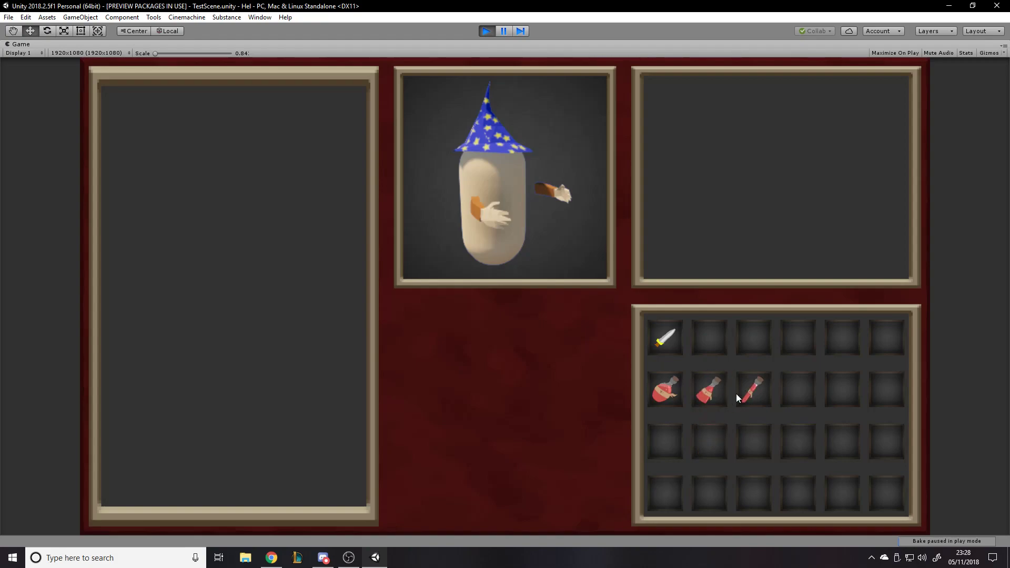
Rearrange the inventory with the three potions and the sword spread over the first two columns of the top three rows.
left_click_drag(715, 426, 706, 391)
left_click_drag(705, 391, 703, 342)
left_click_drag(667, 340, 703, 389)
left_click_drag(679, 422, 719, 444)
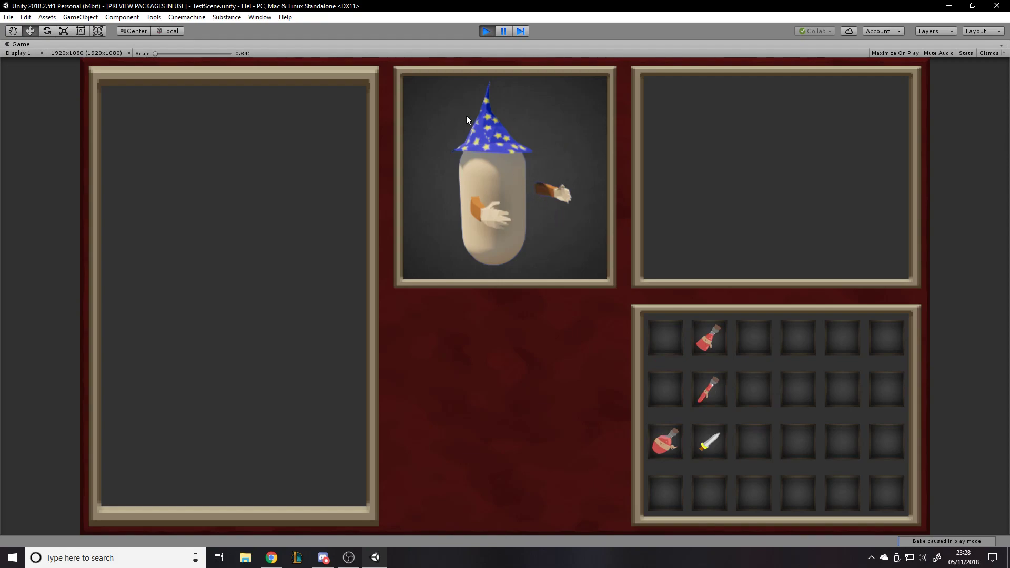
Close and reopen the inventory screen twice to check the stored items and the character preview.
key("i")
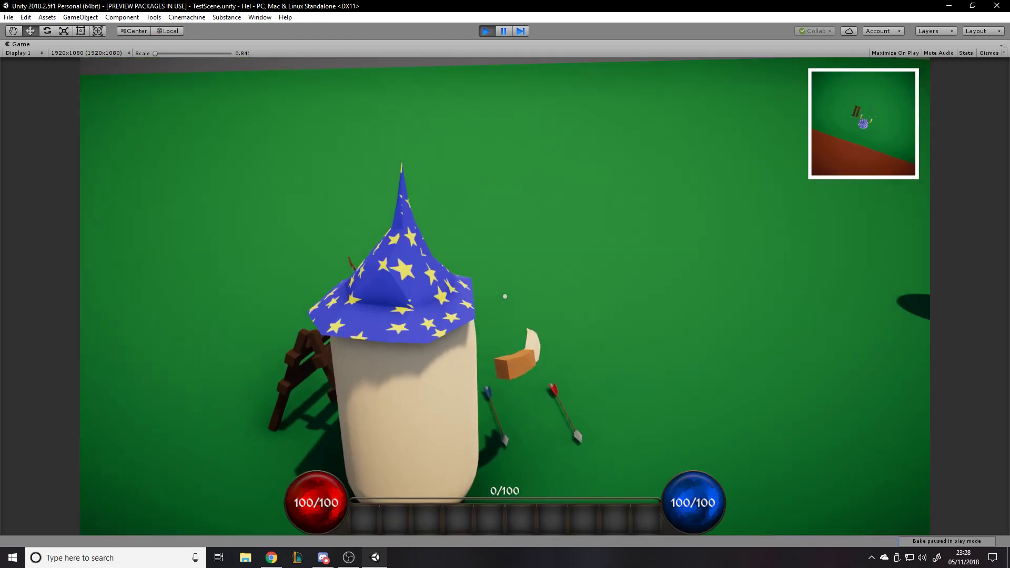
key("i")
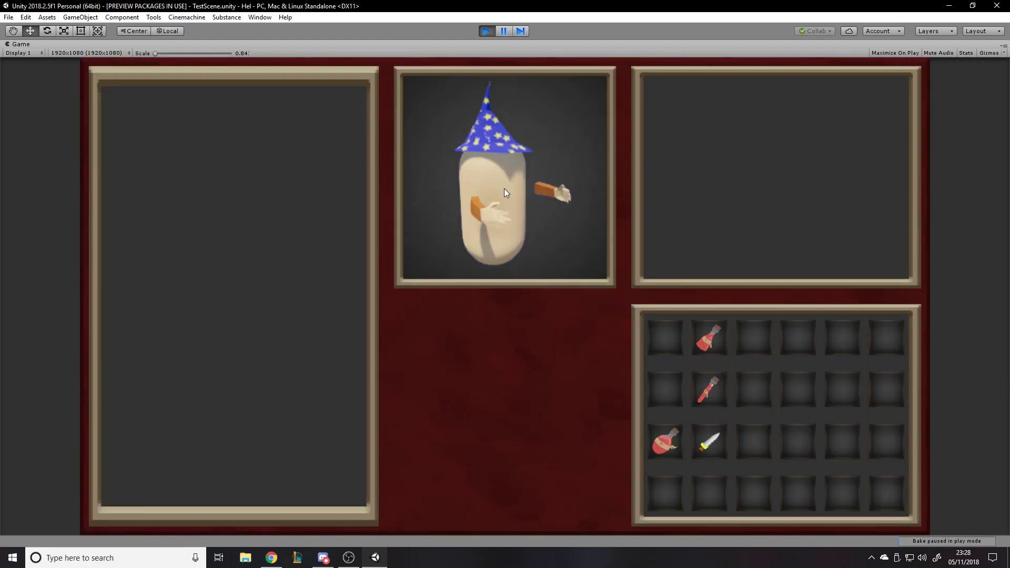
key("i")
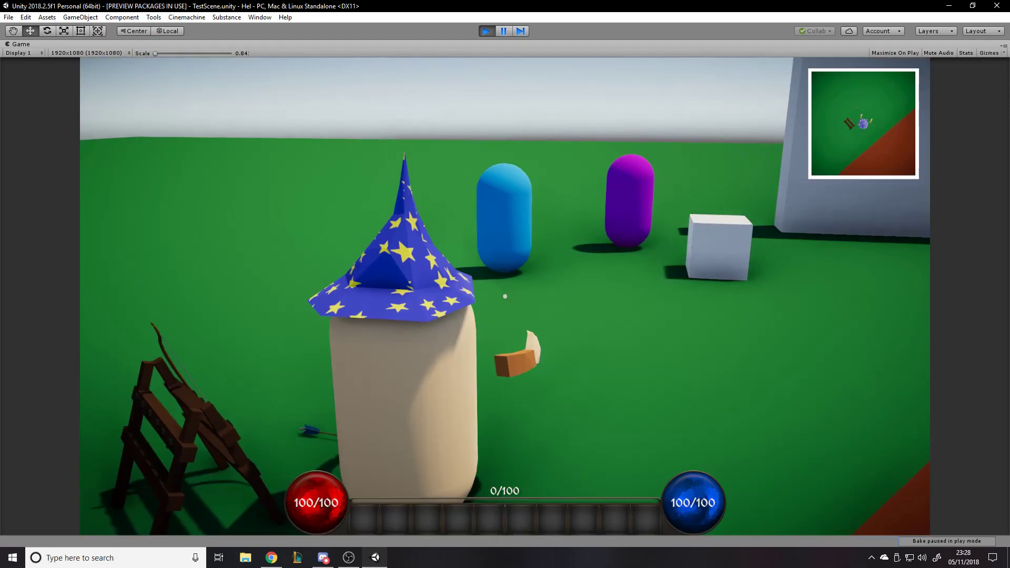
key("i")
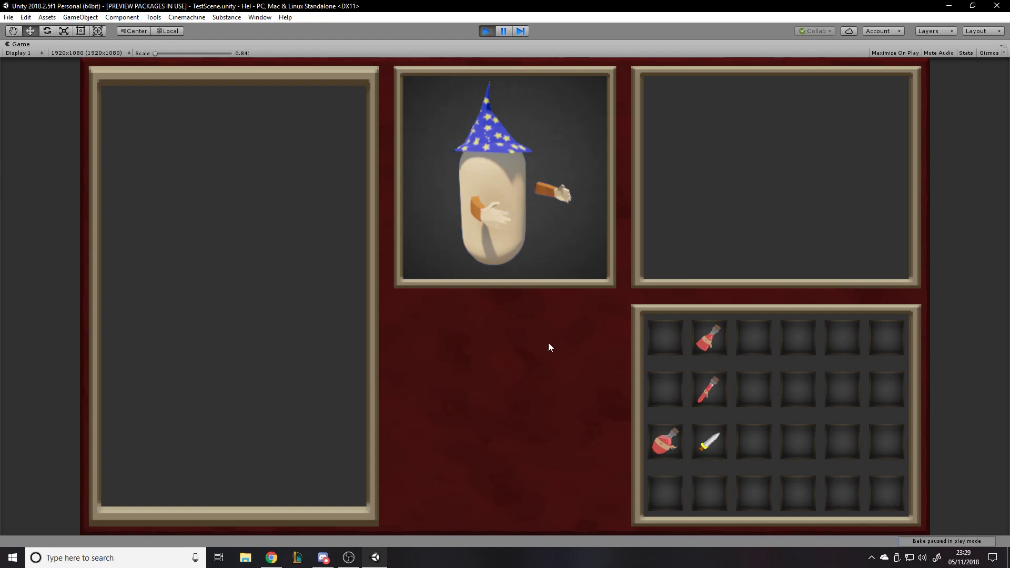
Try to move the top-row potion to a neighbouring slot and out of the item grid, and leave the inventory.
left_click_drag(699, 339, 743, 364)
left_click_drag(671, 335, 481, 318)
key("i")
Walk onto the brown ground, raise Fire Element Power to 1 and unlock the T1 Fire skill in the skill tree.
key("w")
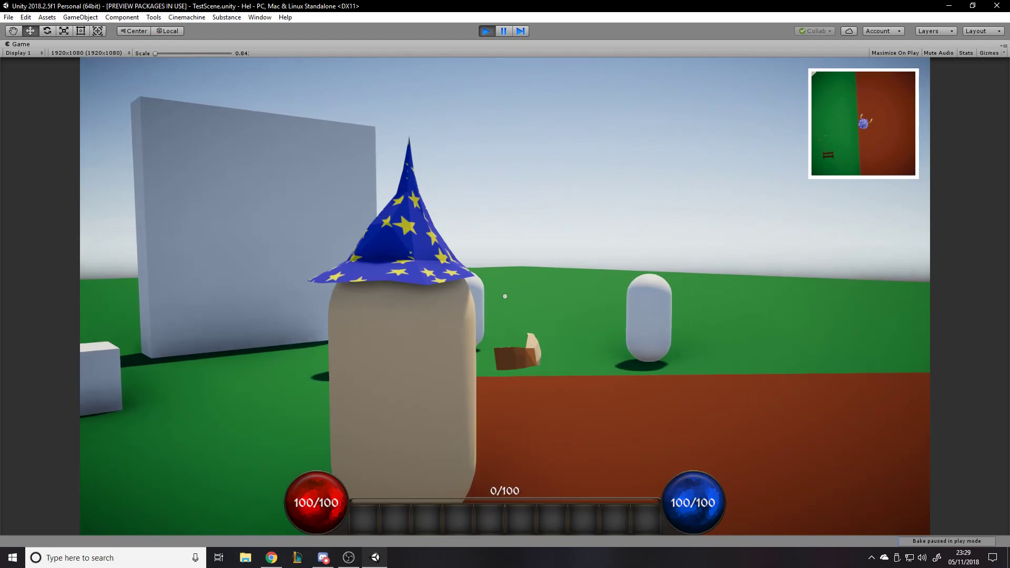
key("d")
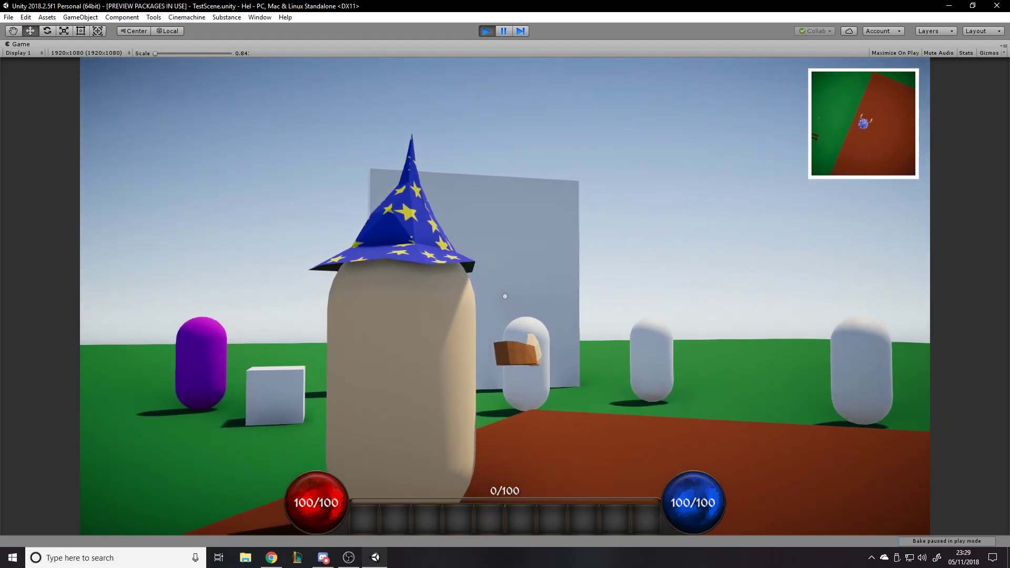
key("k")
key("k")
key("k")
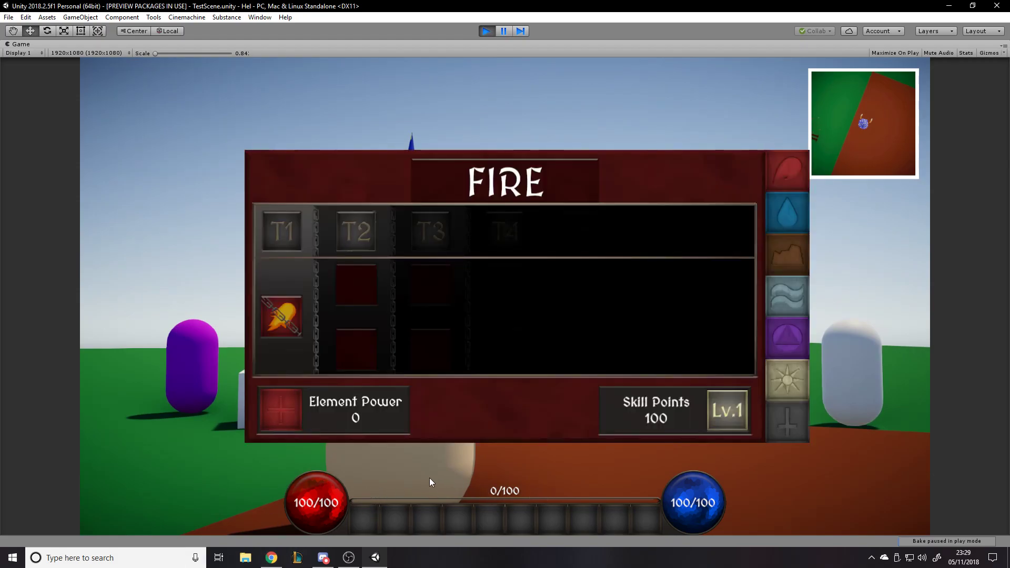
left_click(293, 334)
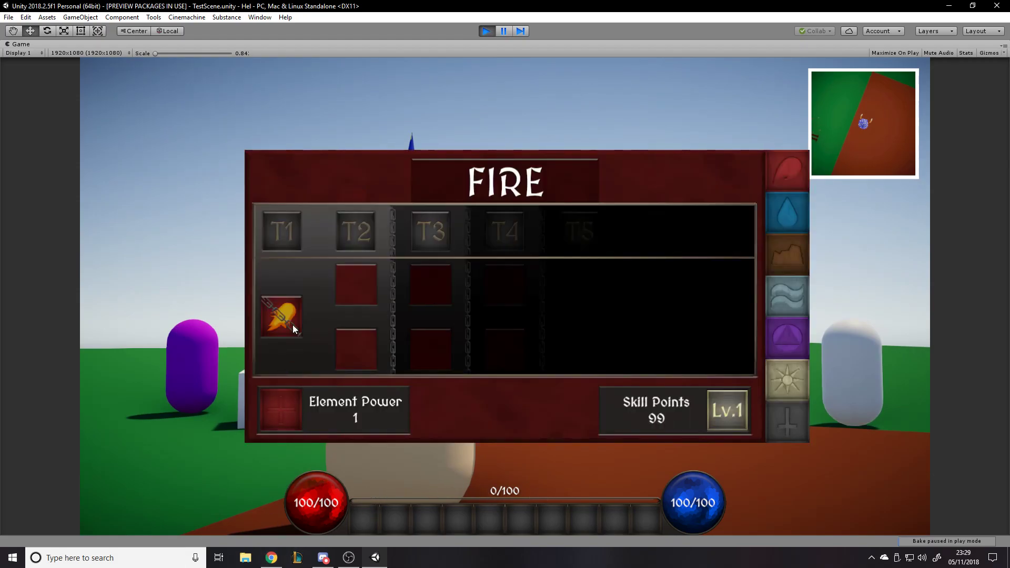
left_click(293, 320)
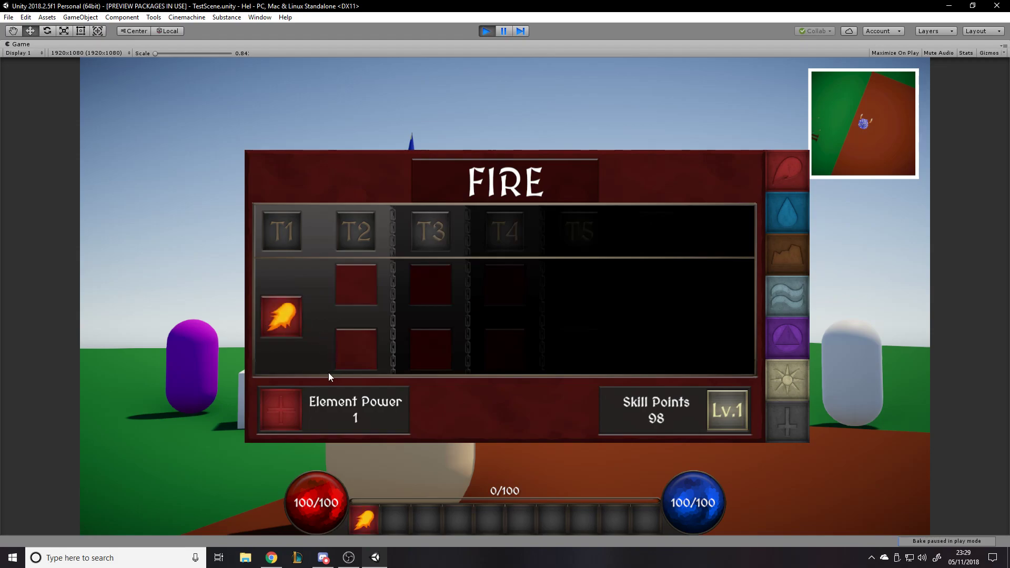
key("k")
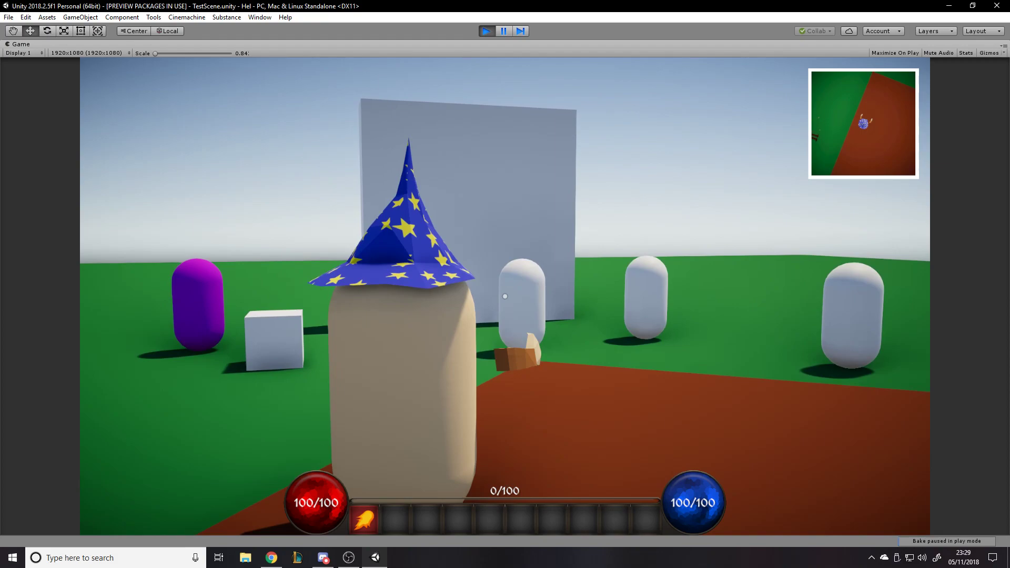
Back away and cast Fireblast from the first action slot at the distant white capsule.
key("s")
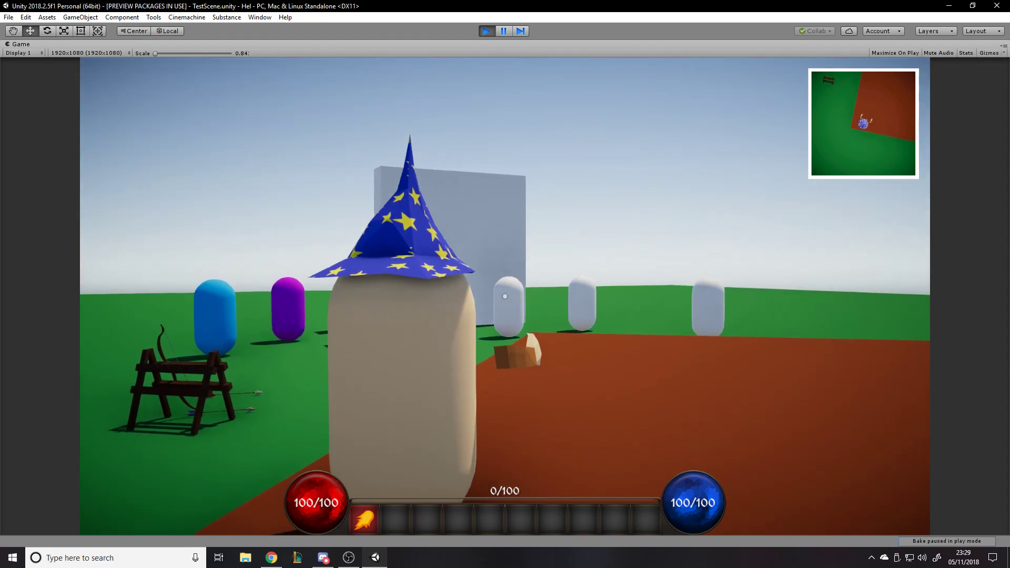
key("1")
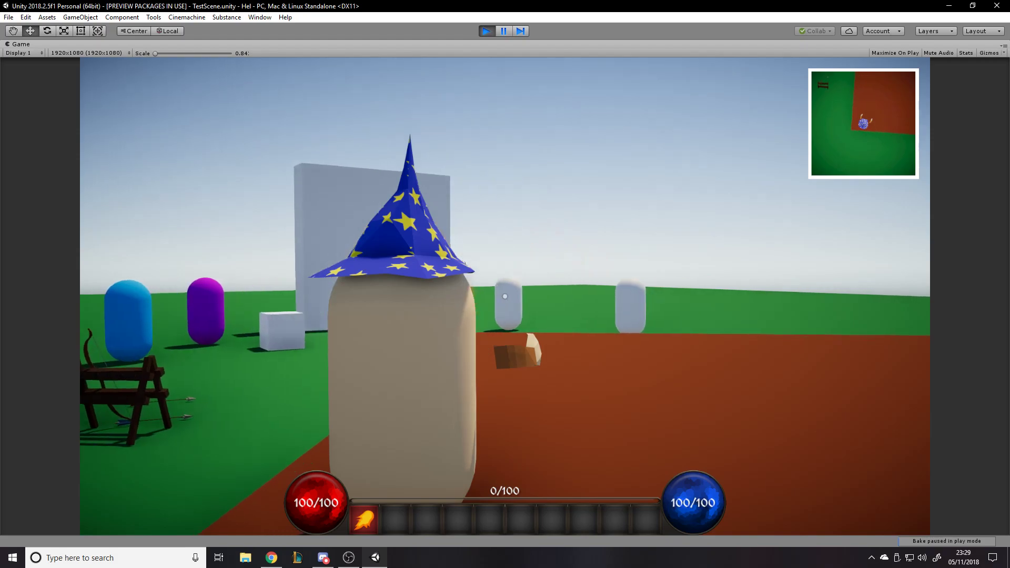
key("1")
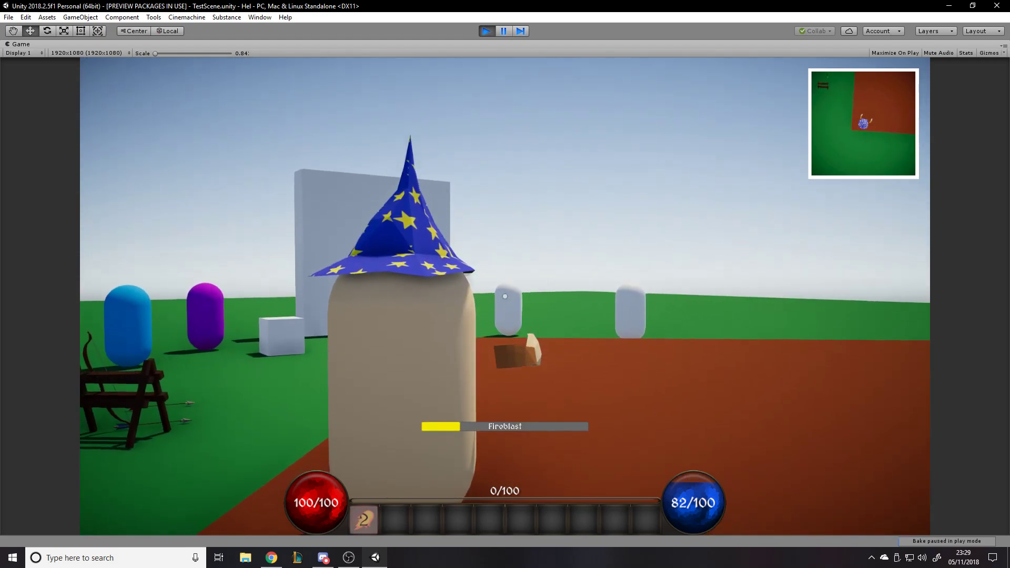
key("1")
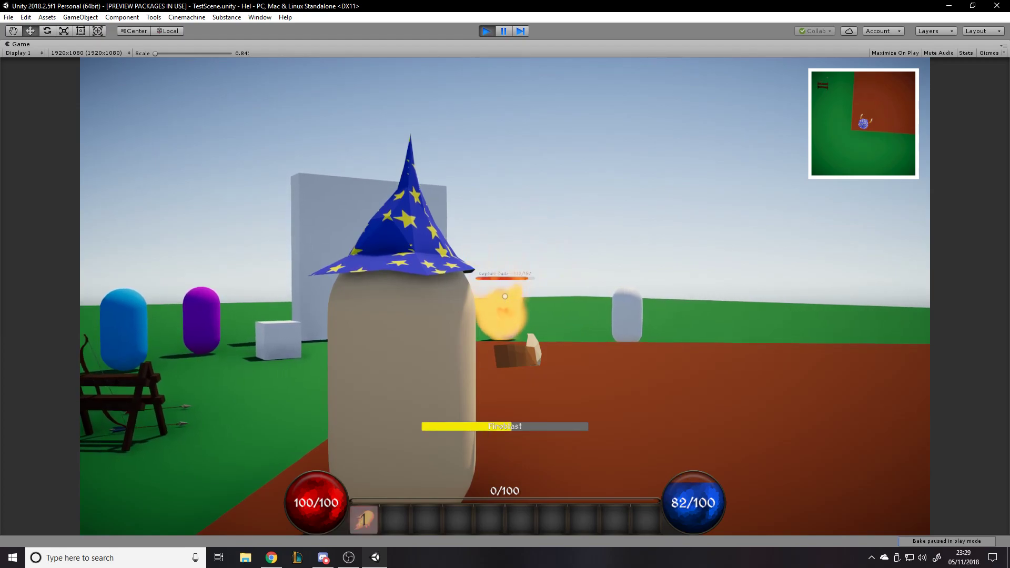